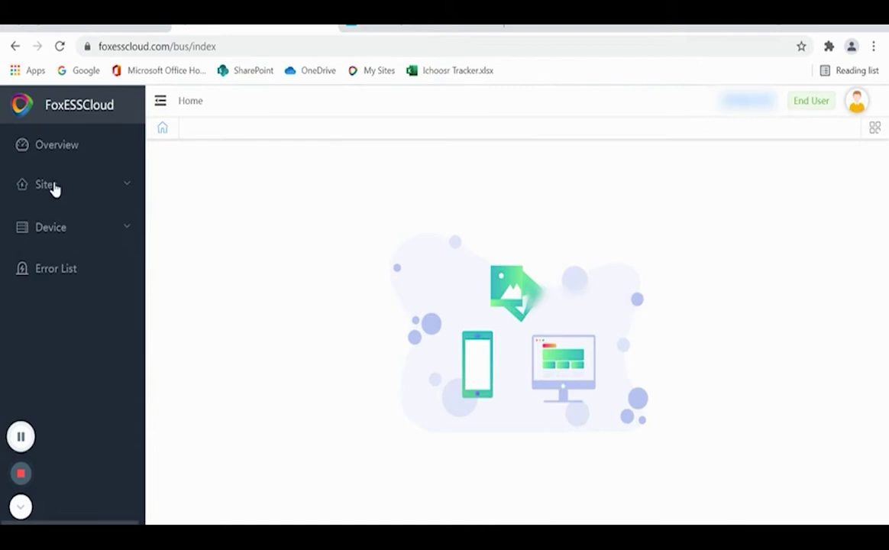
Step: Open the My Sites overview and view the details of the only site in the Sites List
left_click(131, 189)
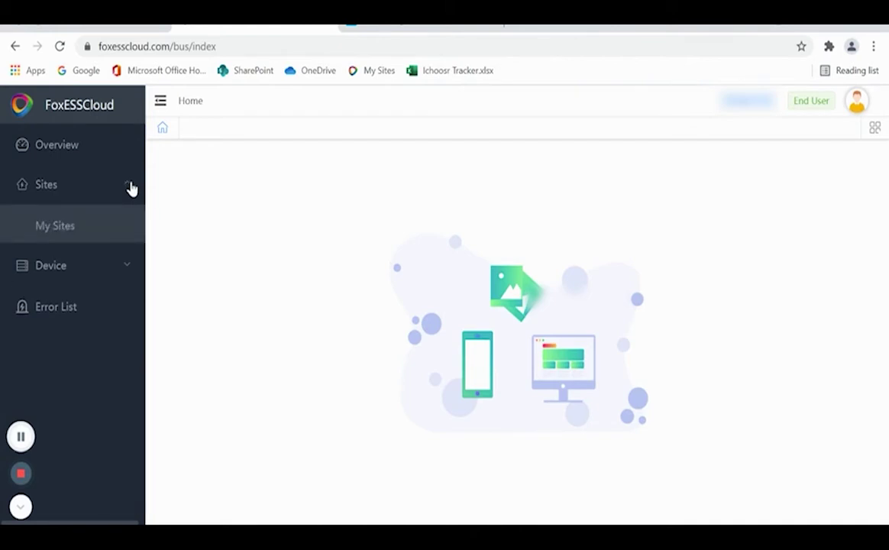
left_click(93, 232)
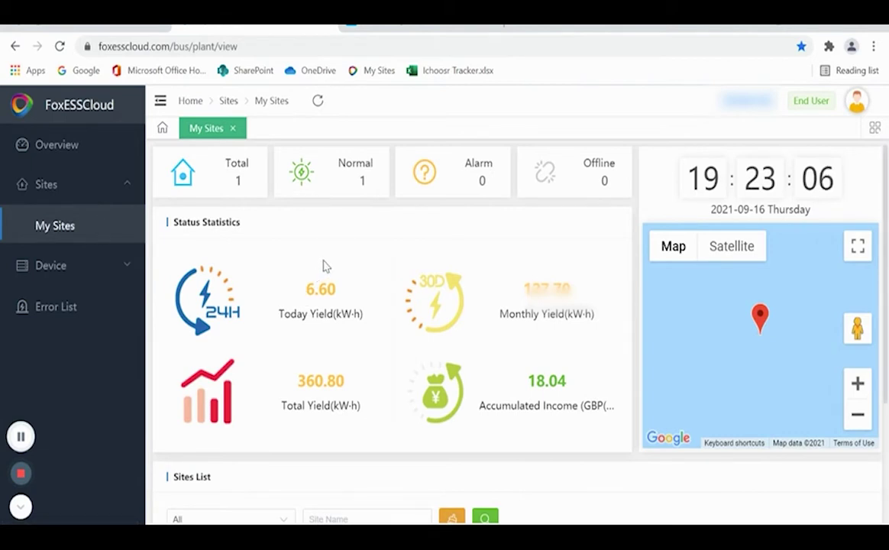
scroll(323, 266, "down", 1)
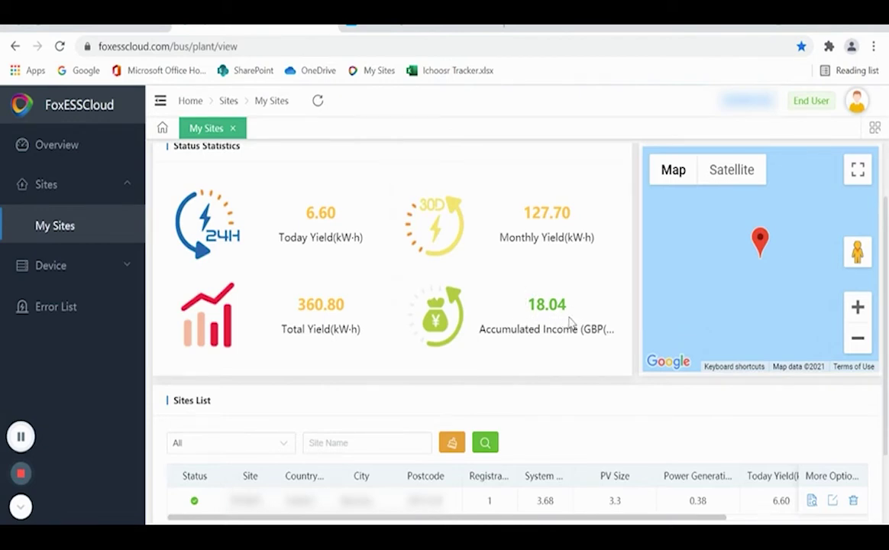
scroll(569, 323, "down", 2)
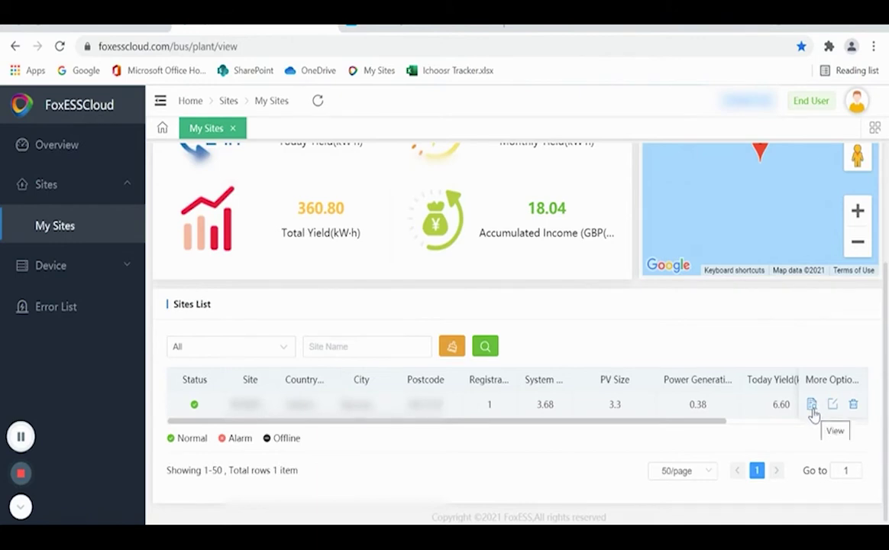
left_click(813, 411)
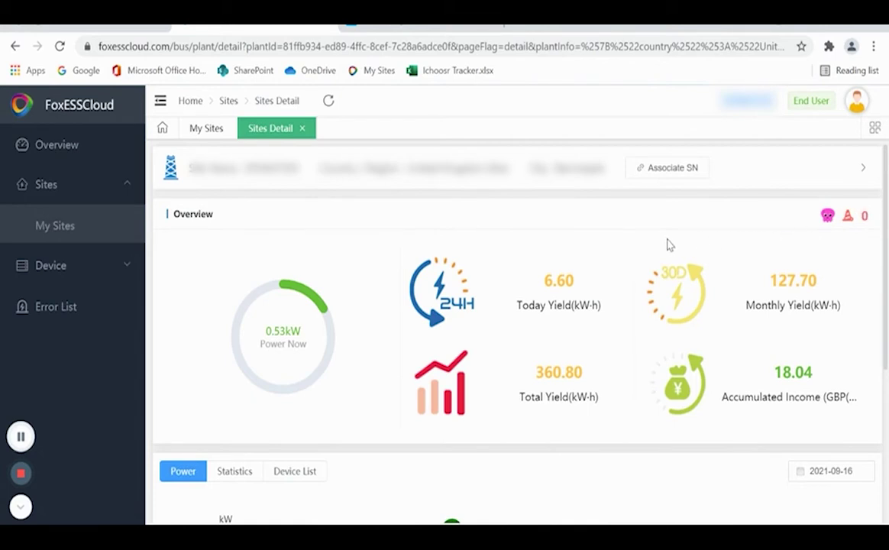
Step: Isolate the Output Power curve on the site's power chart by hiding Feed-in Power and Load Power
scroll(666, 244, "down", 3)
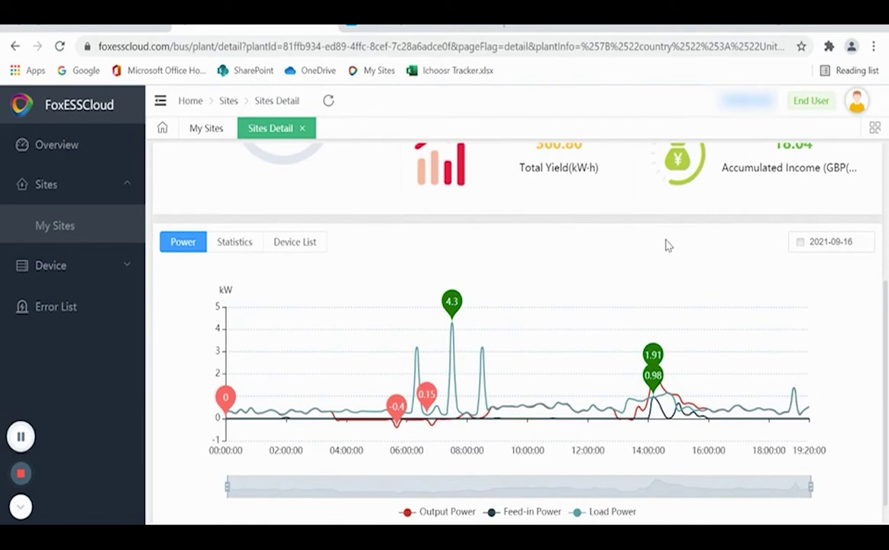
scroll(666, 245, "down", 1)
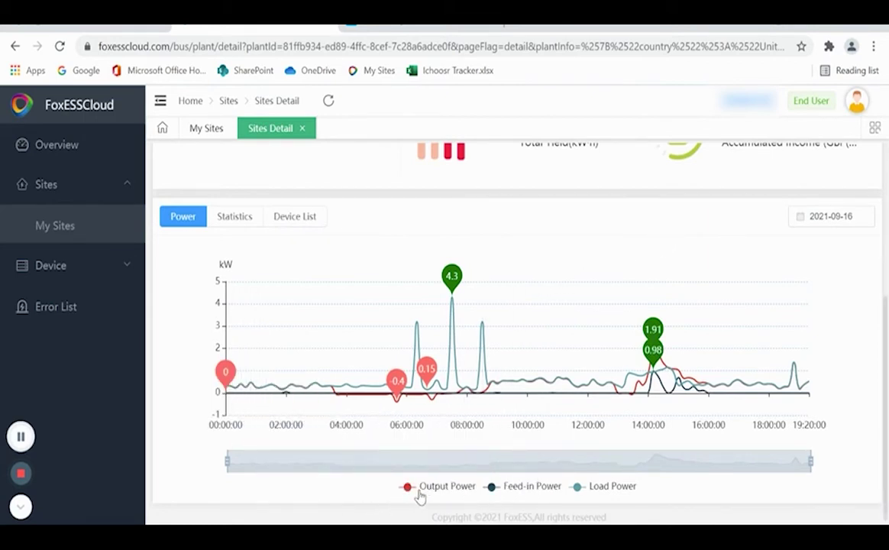
left_click(494, 487)
left_click(581, 488)
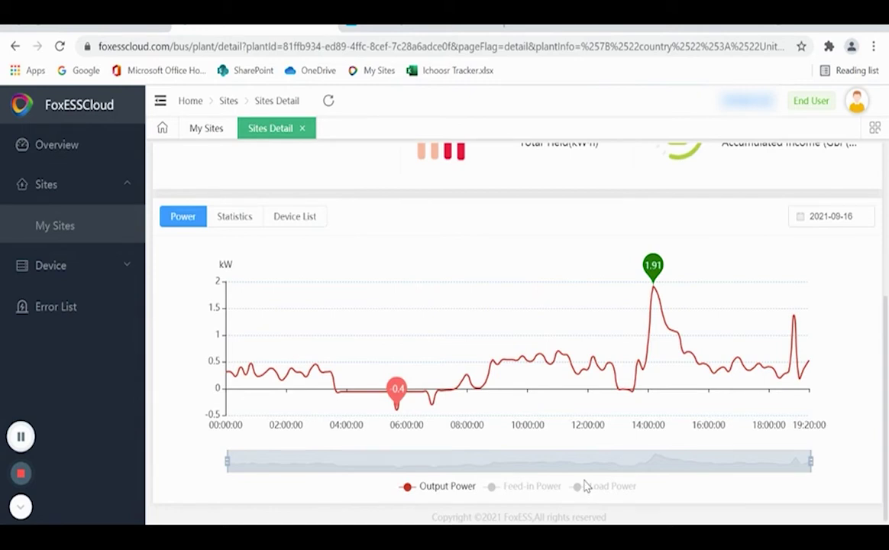
Step: Show the Feed-in Power curve alone on the site's power chart, followed by the Load Power curve alone
left_click(409, 489)
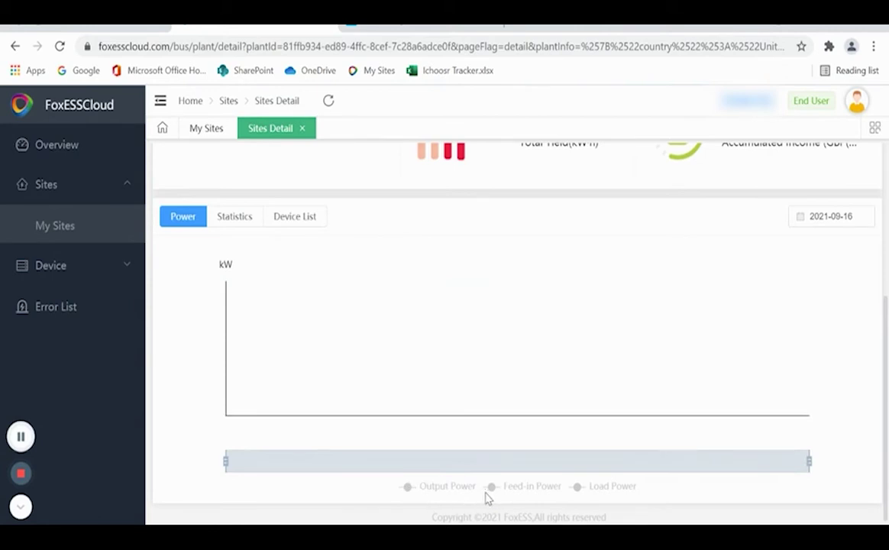
left_click(493, 489)
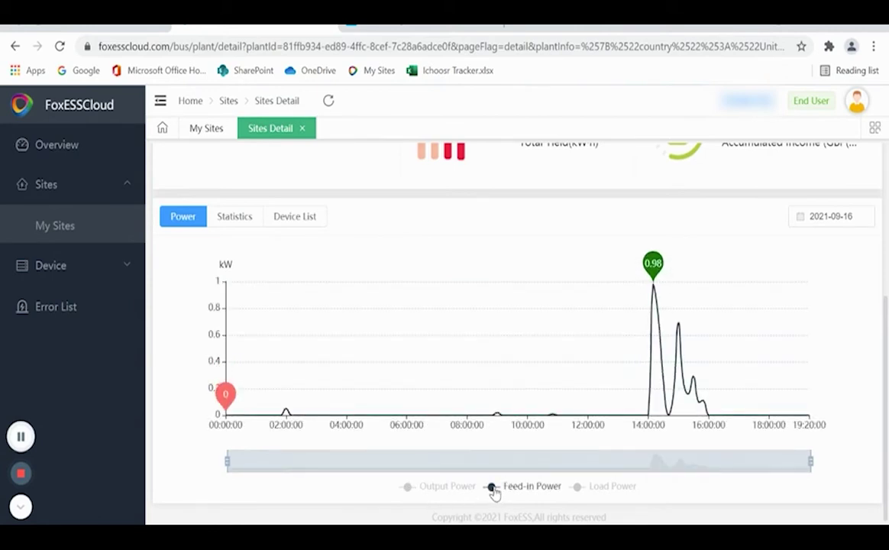
mouse_move(654, 386)
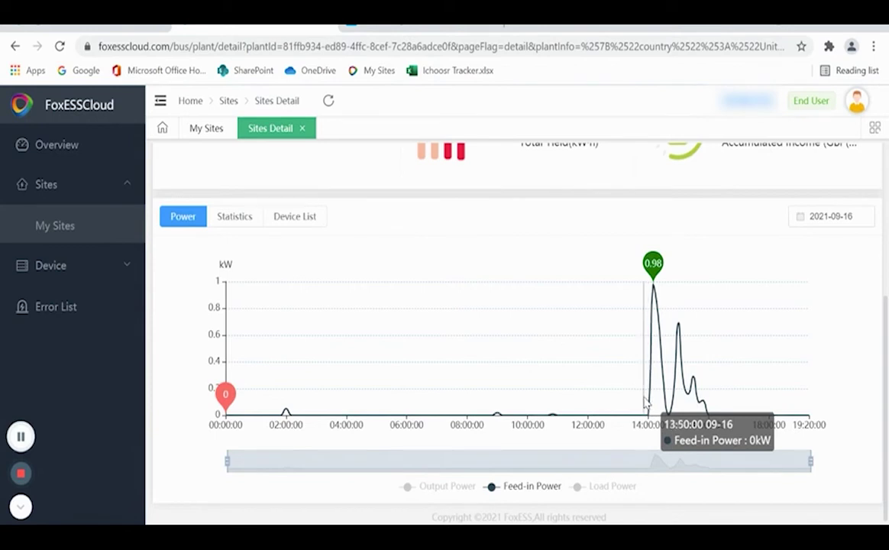
left_click(491, 487)
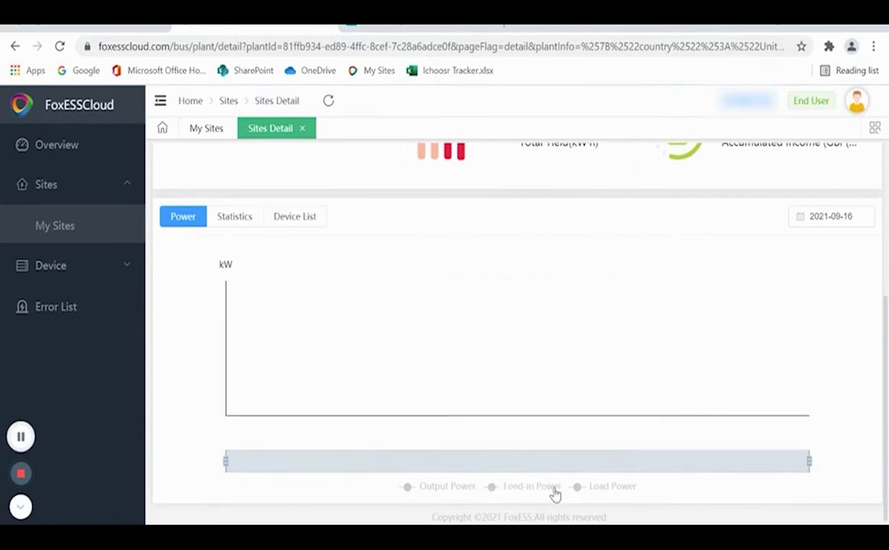
left_click(579, 488)
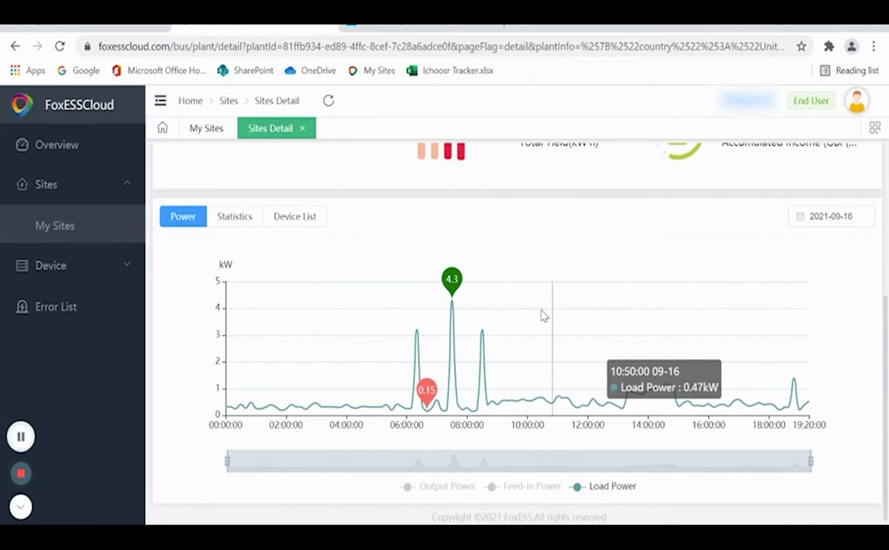
Step: Open the list of inverter devices and view the details of the H1-3.7-E inverter
left_click(128, 268)
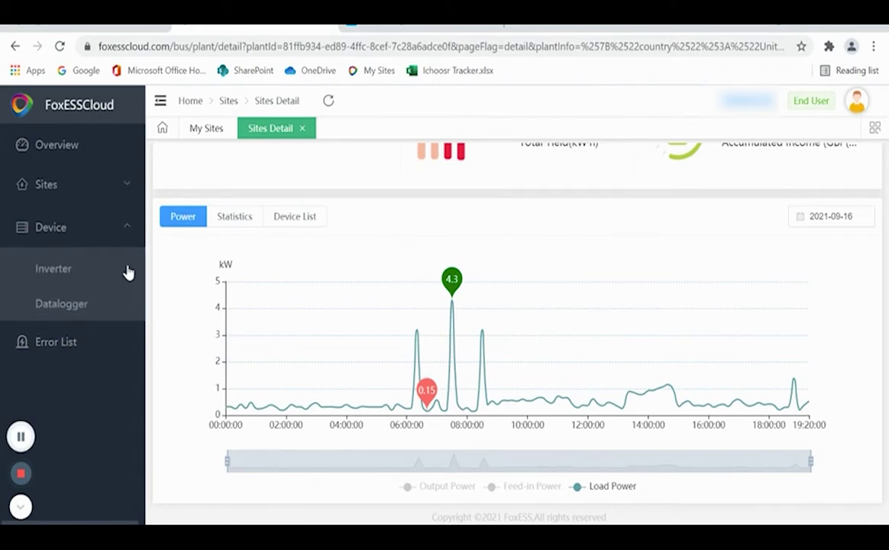
left_click(59, 279)
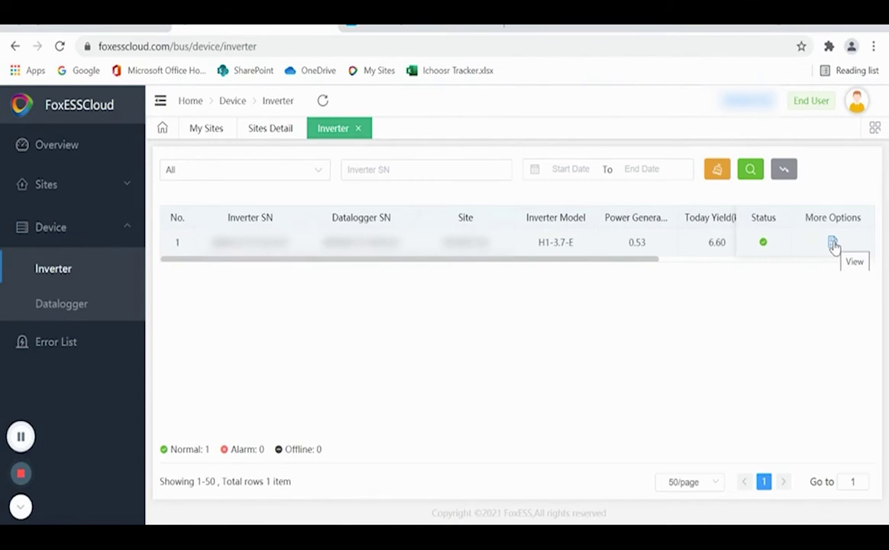
left_click(832, 243)
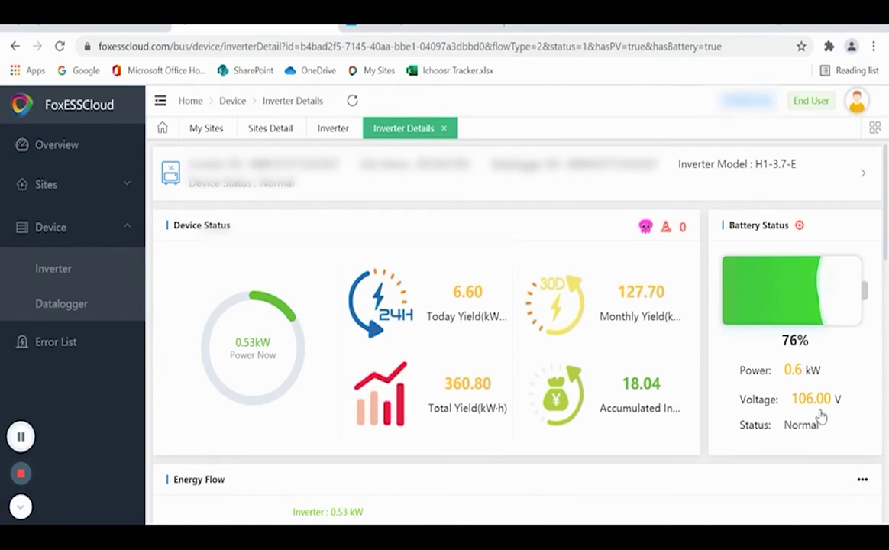
Step: Isolate Output Power on the inverter's power chart by hiding the Feed-in, Charge, Discharge and GridConsumption Power curves
scroll(820, 415, "down", 4)
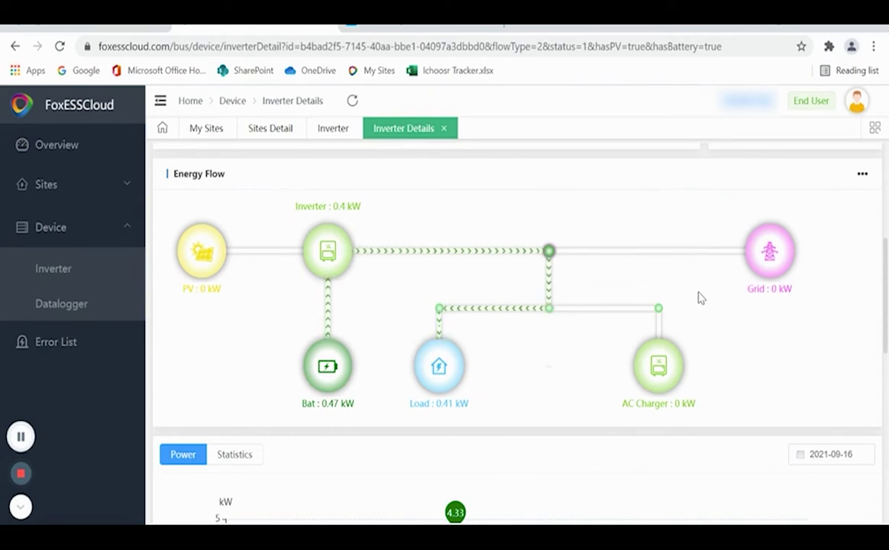
scroll(702, 298, "down", 3)
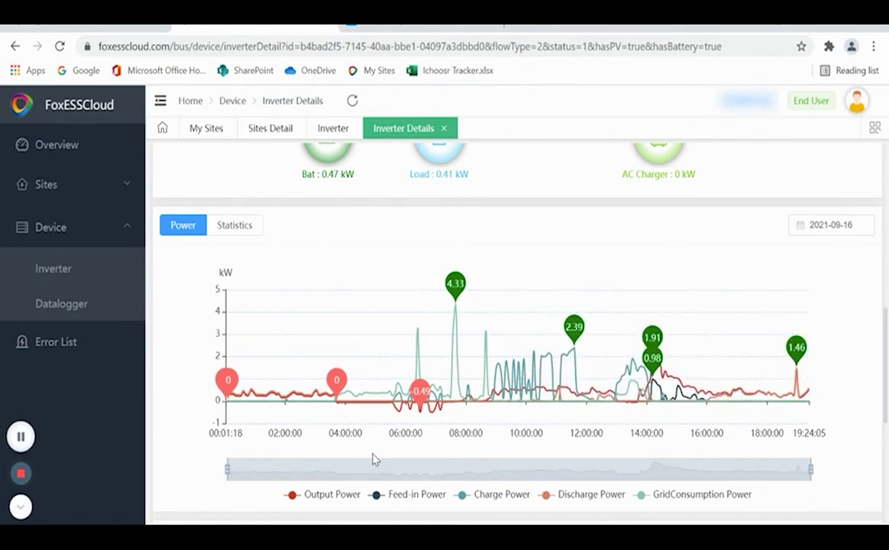
left_click(377, 498)
left_click(463, 498)
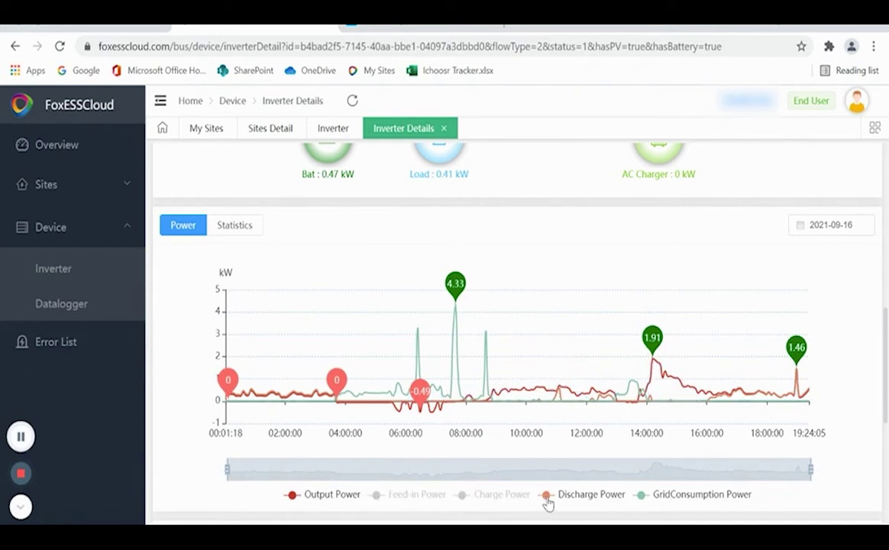
left_click(547, 498)
left_click(640, 497)
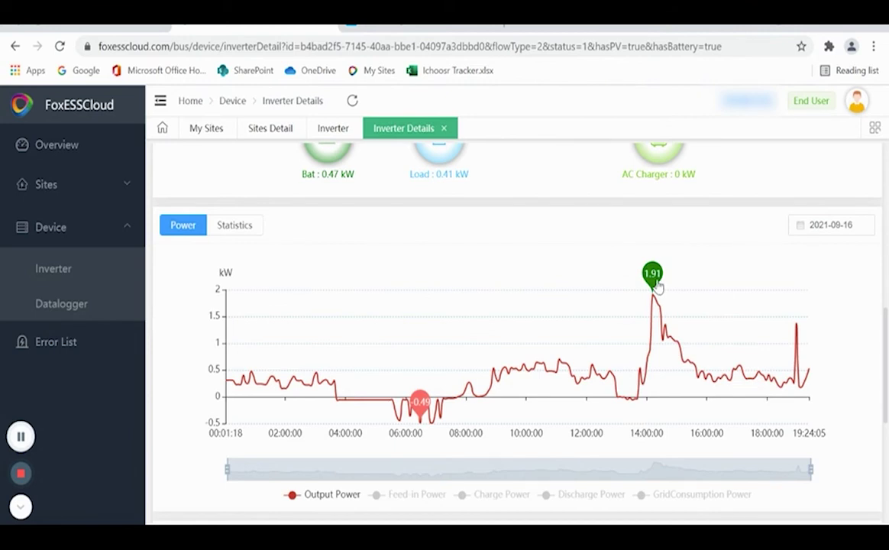
Step: Show the Feed-in Power curve alone on the inverter's power chart, followed by the Charge Power curve alone
left_click(295, 496)
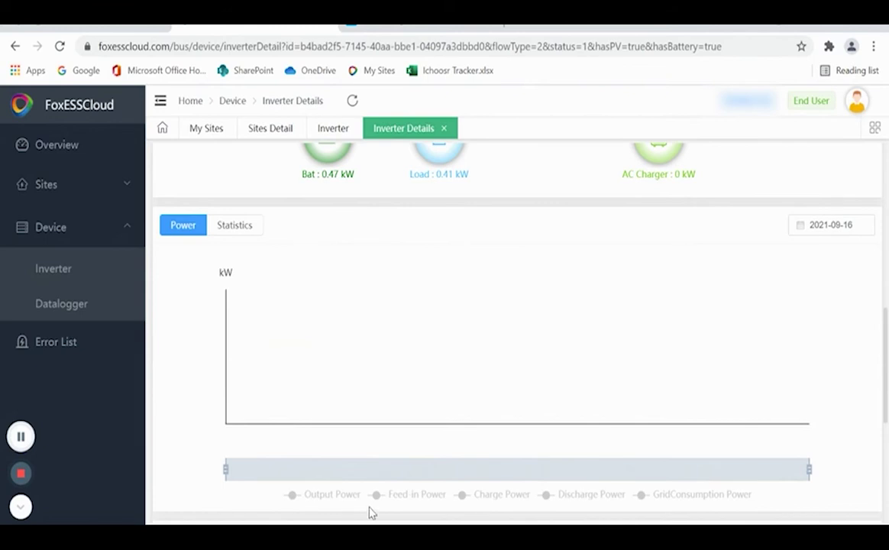
left_click(377, 495)
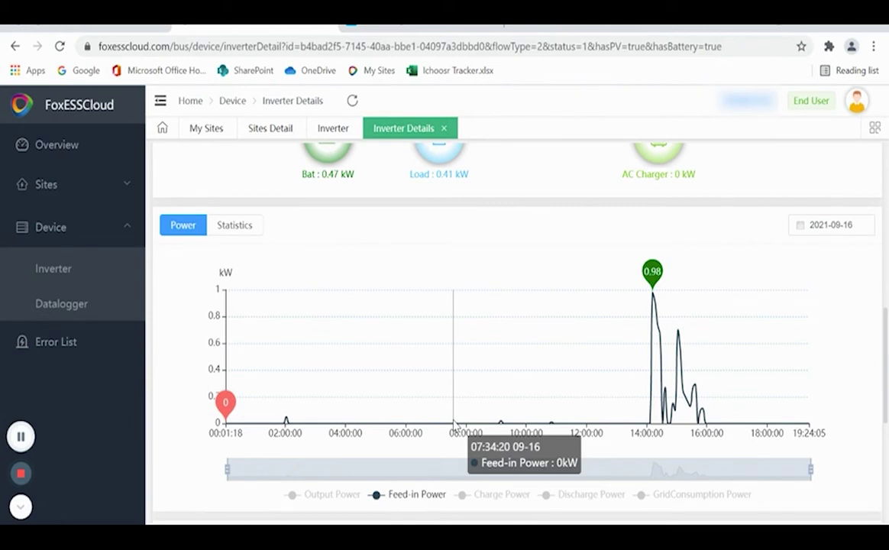
left_click(412, 497)
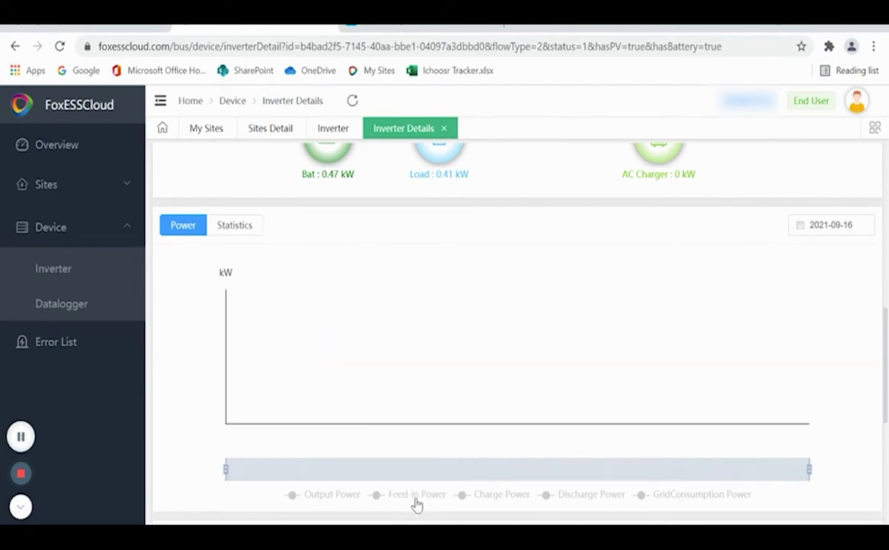
left_click(485, 497)
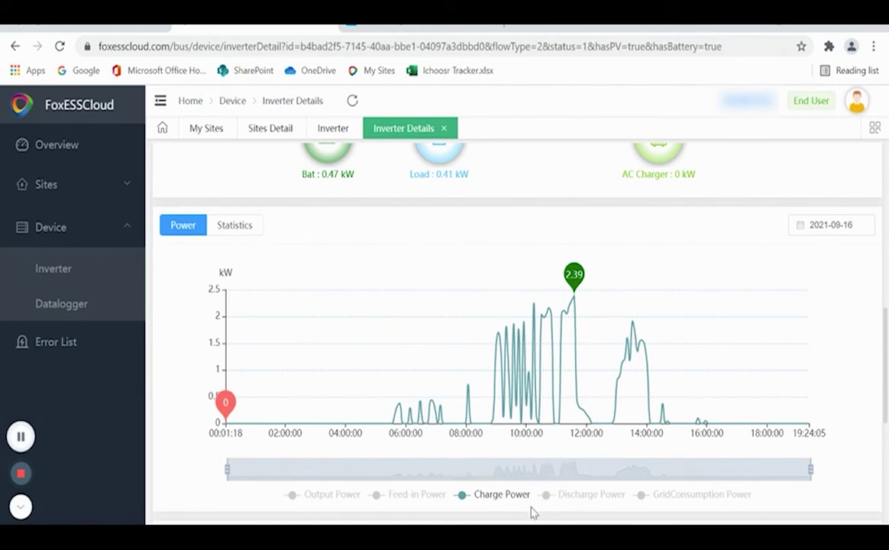
Step: Show the Discharge Power curve alone on the inverter's power chart, followed by GridConsumption Power alone, and inspect its values over the day
left_click(467, 498)
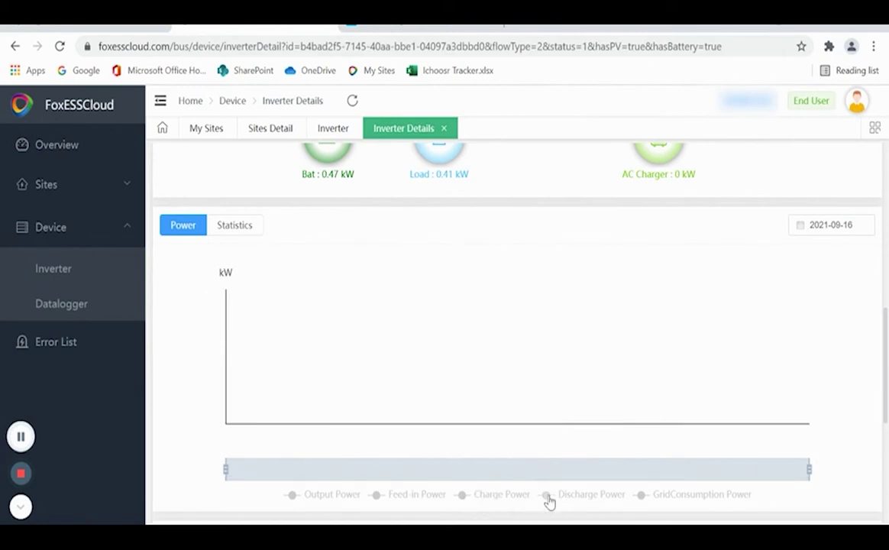
left_click(547, 497)
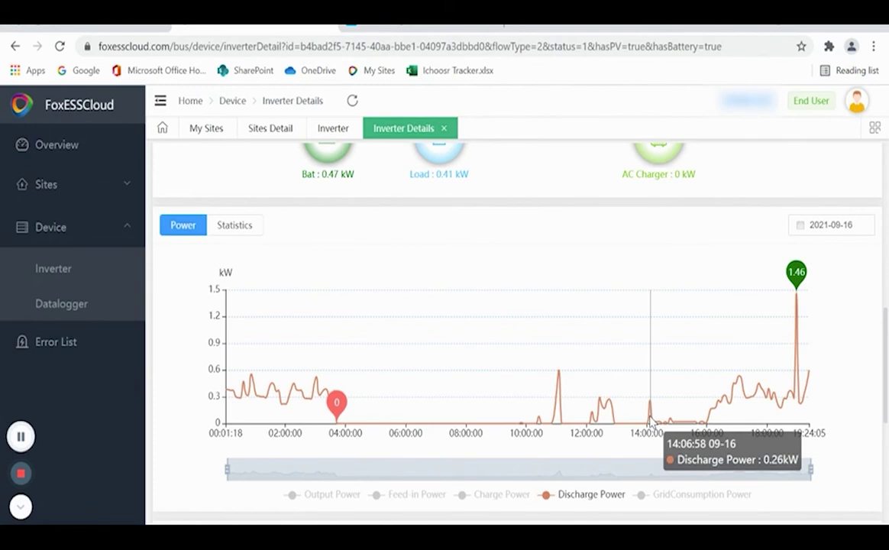
left_click(547, 496)
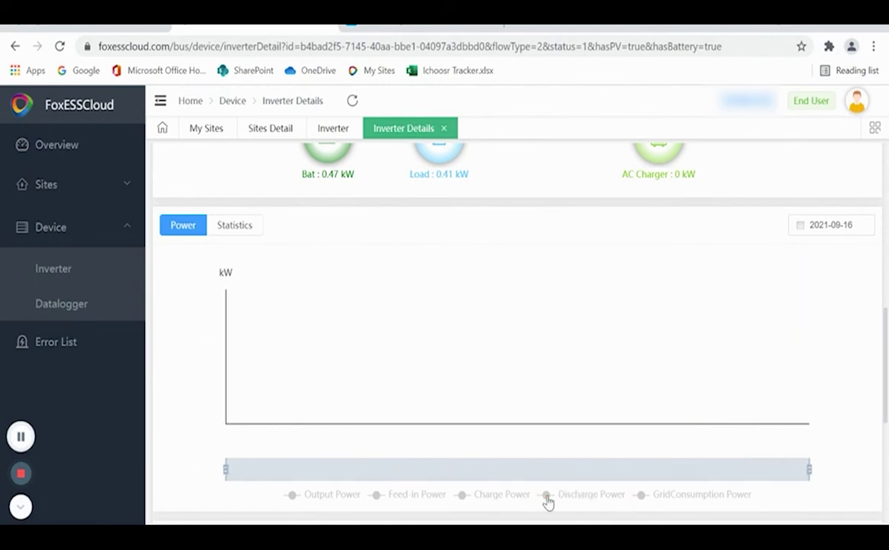
left_click(644, 497)
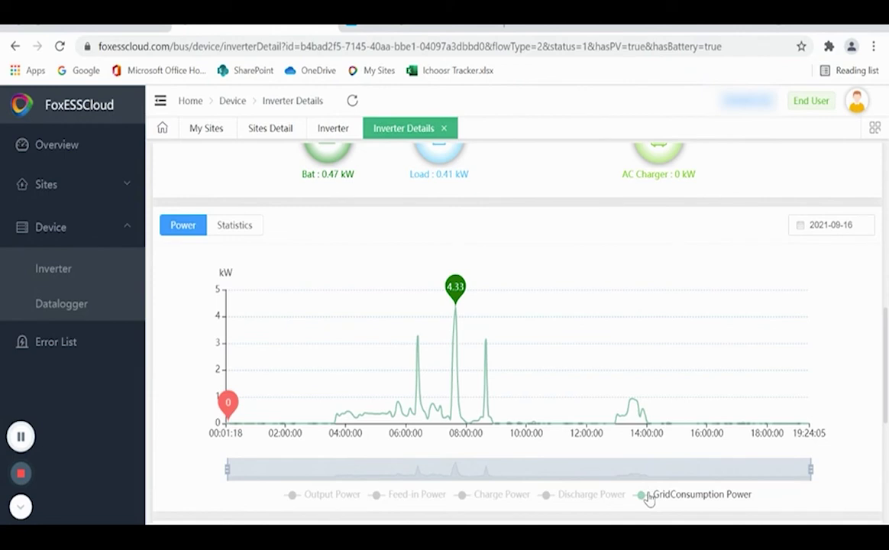
mouse_move(636, 422)
mouse_move(433, 395)
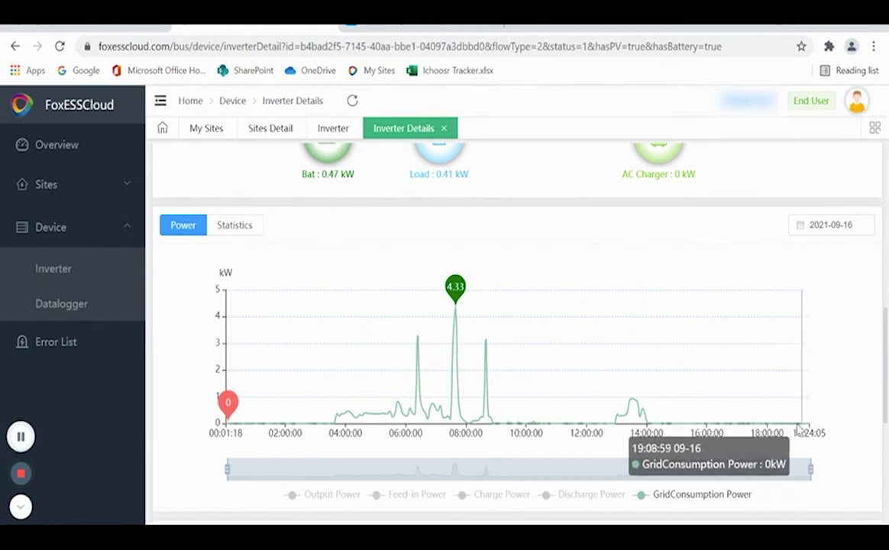
Step: Plot the SoC parameter for 2021-09-16 in the parameter chart below the inverter's power chart
scroll(620, 420, "down", 3)
scroll(620, 420, "down", 2)
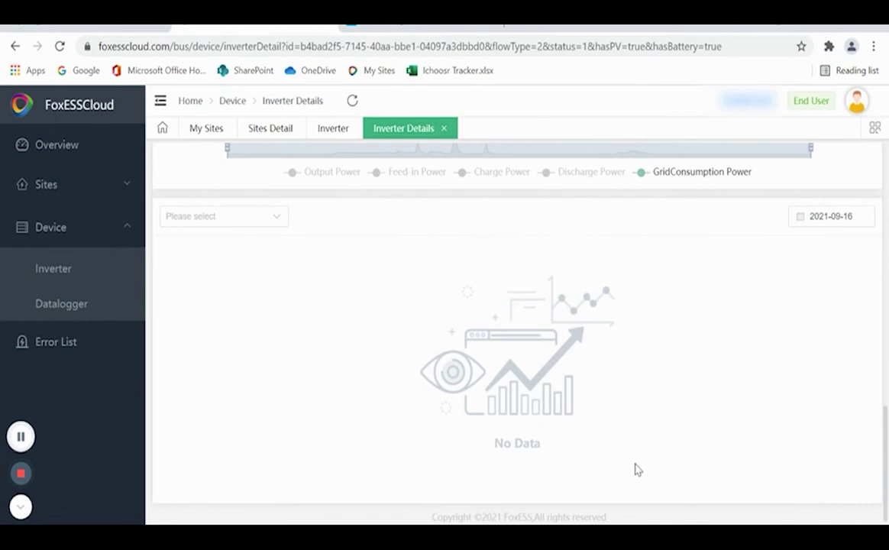
left_click(279, 220)
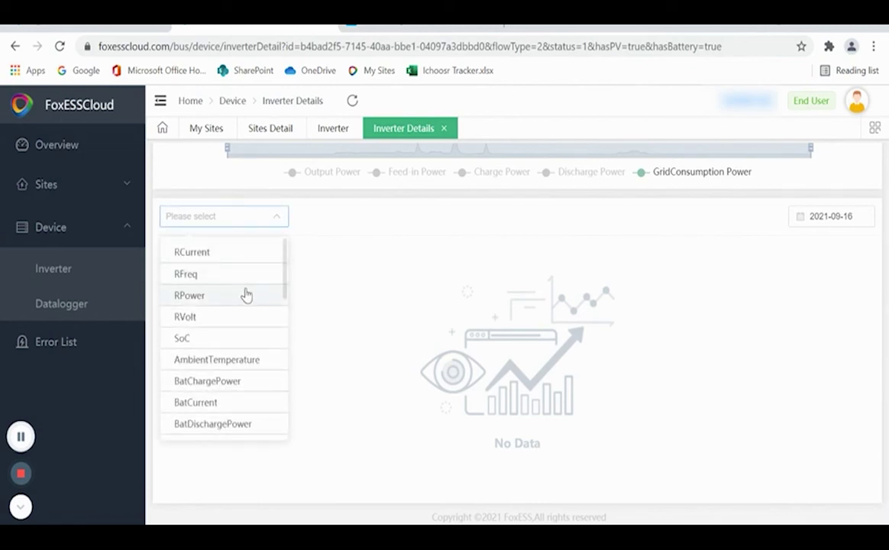
scroll(236, 283, "down", 3)
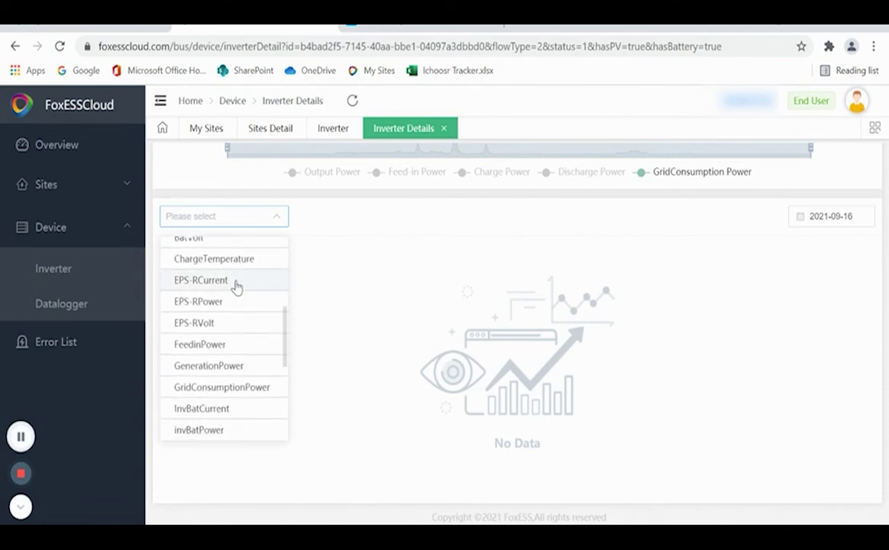
scroll(236, 285, "down", 4)
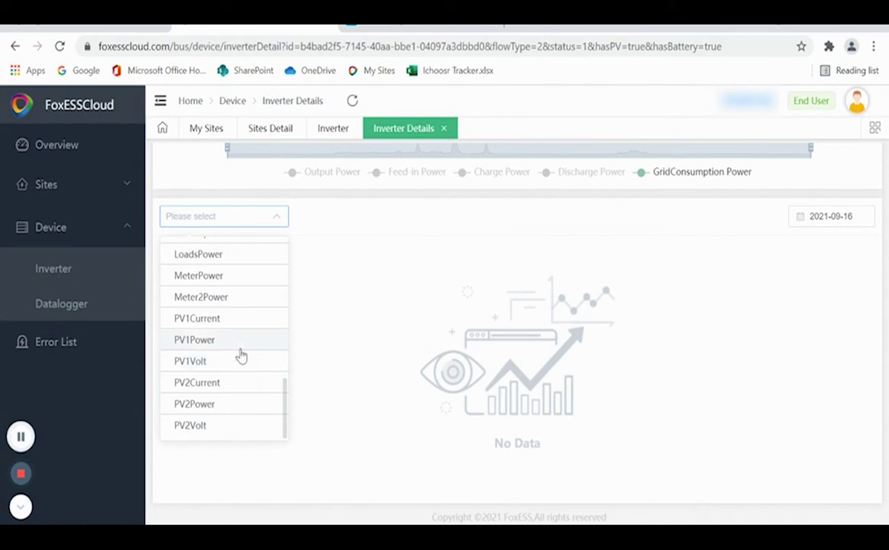
scroll(242, 357, "up", 8)
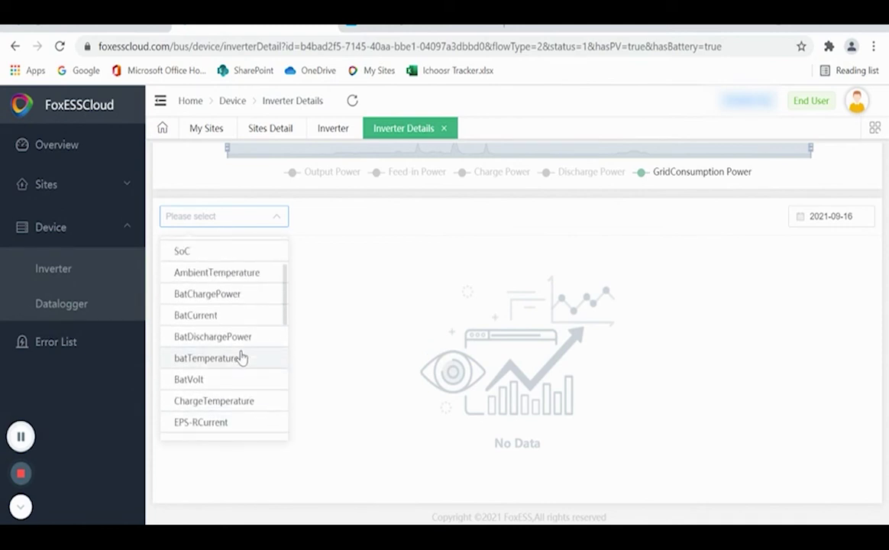
left_click(230, 252)
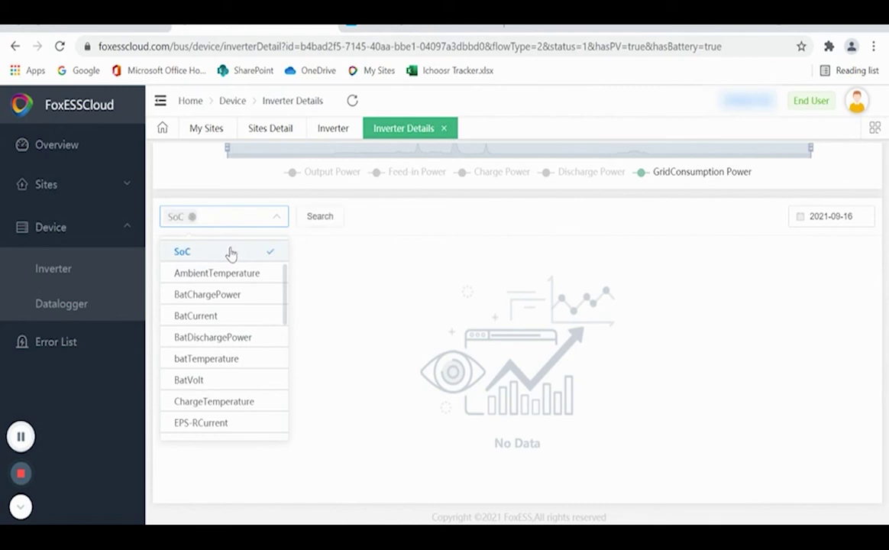
left_click(319, 217)
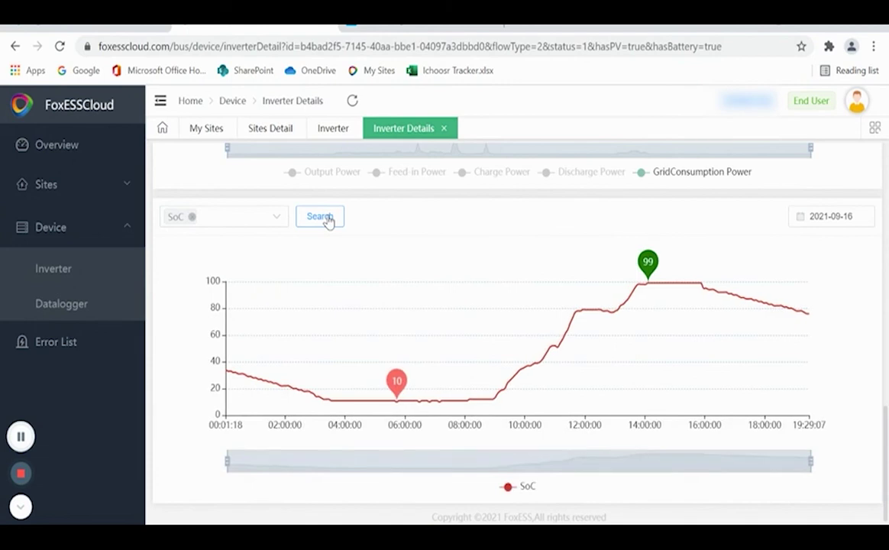